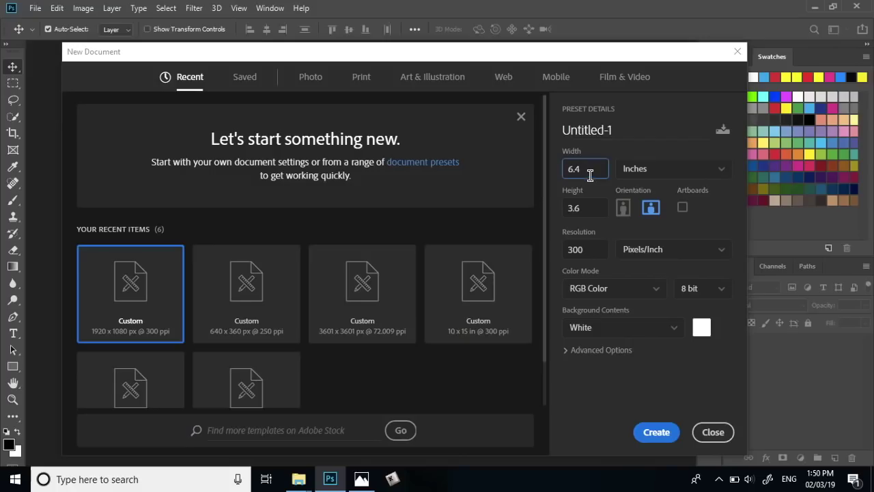
# Create a new document 17 inches wide and 10 inches high at 220 pixels per inch
pyautogui.write('17')
pyautogui.press('Tab')
pyautogui.write('10')
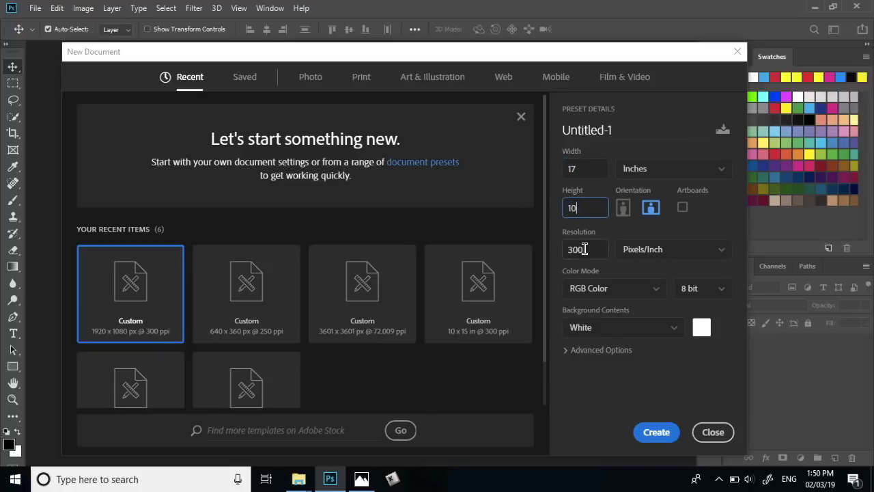
pyautogui.press('Tab')
pyautogui.write('220')
pyautogui.click(654, 431)
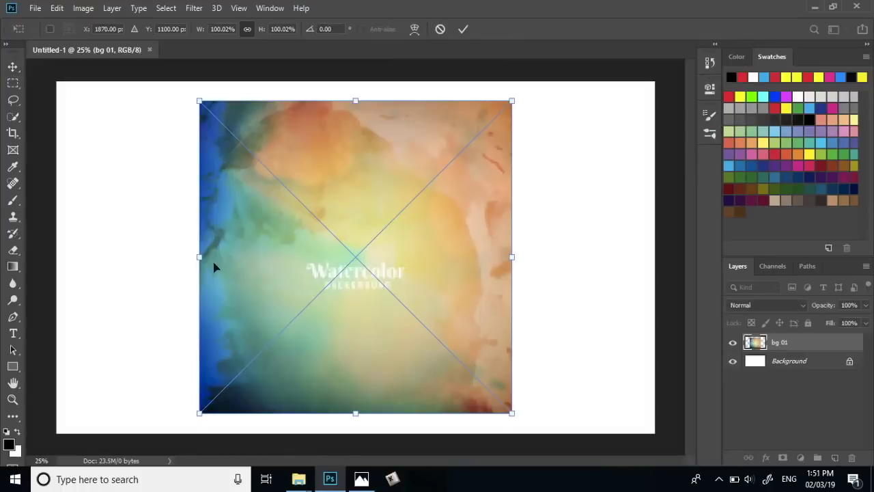
# Stretch the placed bg 01 watercolor image to cover the whole canvas and commit the transform
pyautogui.moveTo(199, 258); pyautogui.dragTo(56, 257)
pyautogui.moveTo(512, 258); pyautogui.dragTo(675, 258)
pyautogui.scroll(-2, 522, 261)
pyautogui.moveTo(361, 84); pyautogui.dragTo(362, 115)
pyautogui.moveTo(361, 430); pyautogui.dragTo(360, 386)
pyautogui.hotkey('ctrl', '0')
pyautogui.press('Return')
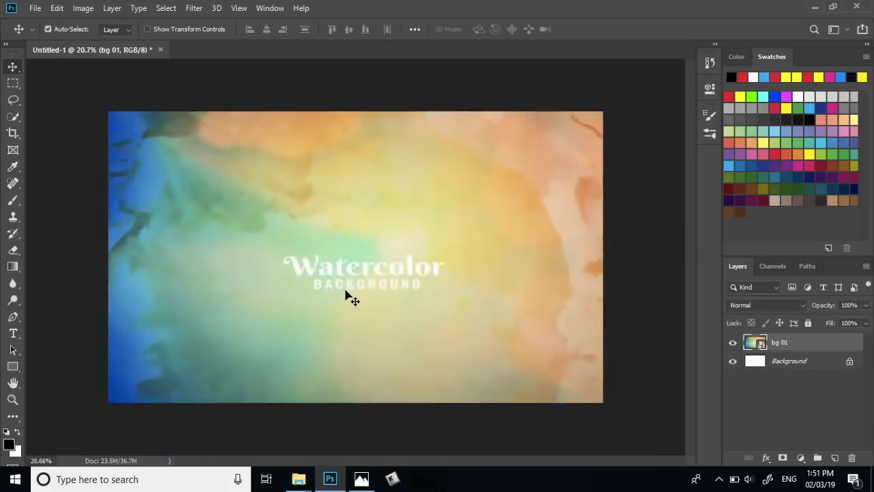
# Paint over the Watercolor Background text on bg 01 with a sampled nearby beige, using a 600 px brush at 70% opacity
pyautogui.press('i')
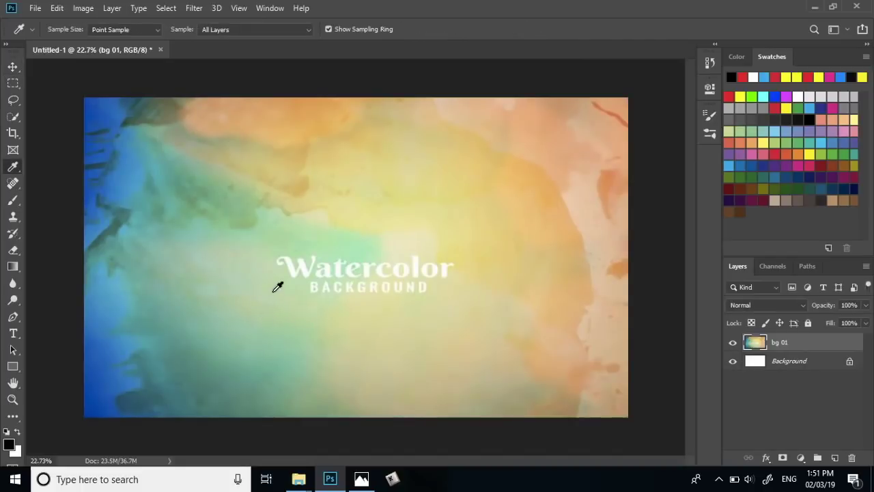
pyautogui.click(374, 301)
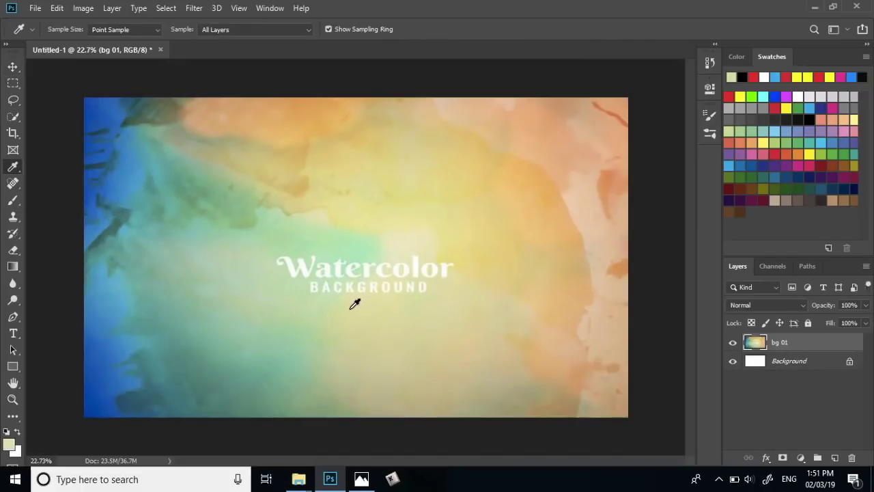
pyautogui.press('b')
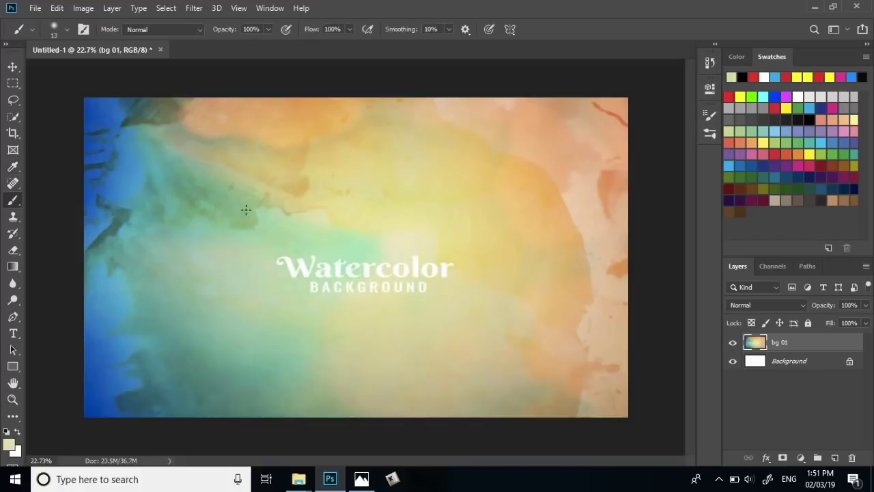
pyautogui.press(']')
pyautogui.press(']')
pyautogui.press(']')
pyautogui.press(']')
pyautogui.press(']')
pyautogui.press(']')
pyautogui.press(']')
pyautogui.press(']')
pyautogui.press(']')
pyautogui.press(']')
pyautogui.press(']')
pyautogui.press(']')
pyautogui.press(']')
pyautogui.press(']')
pyautogui.press(']')
pyautogui.press(']')
pyautogui.press(']')
pyautogui.press(']')
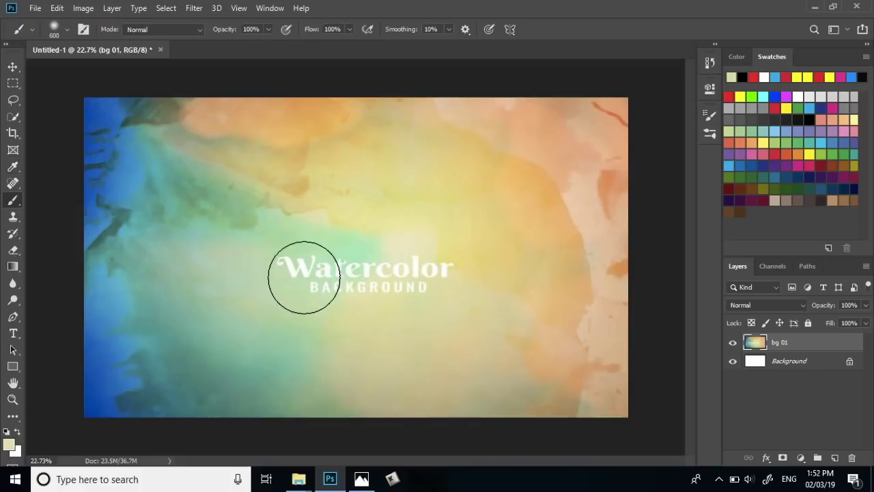
pyautogui.press('7')
pyautogui.moveTo(319, 289)
pyautogui.mouseDown()
pyautogui.moveTo(433, 267)
pyautogui.moveTo(298, 268)
pyautogui.mouseUp()
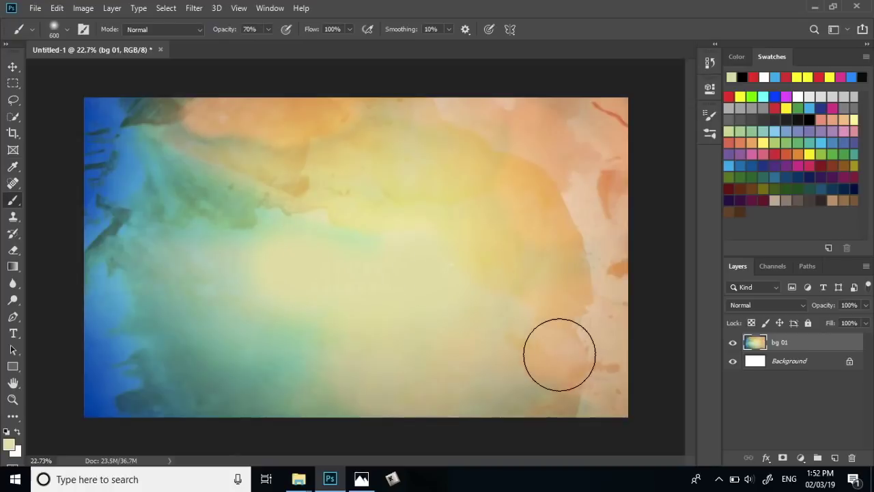
# Apply a Gaussian Blur with a 20.8 pixel radius to the bg 01 layer
pyautogui.press('v')
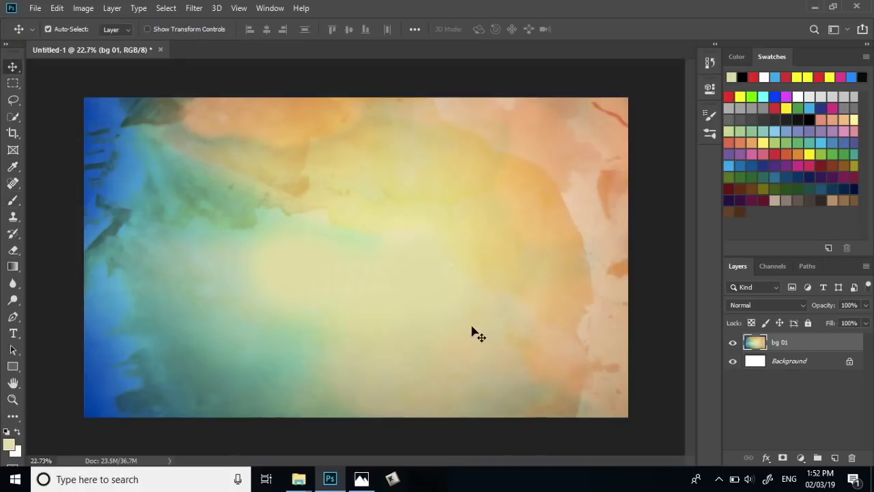
pyautogui.hotkey('ctrl', '+')
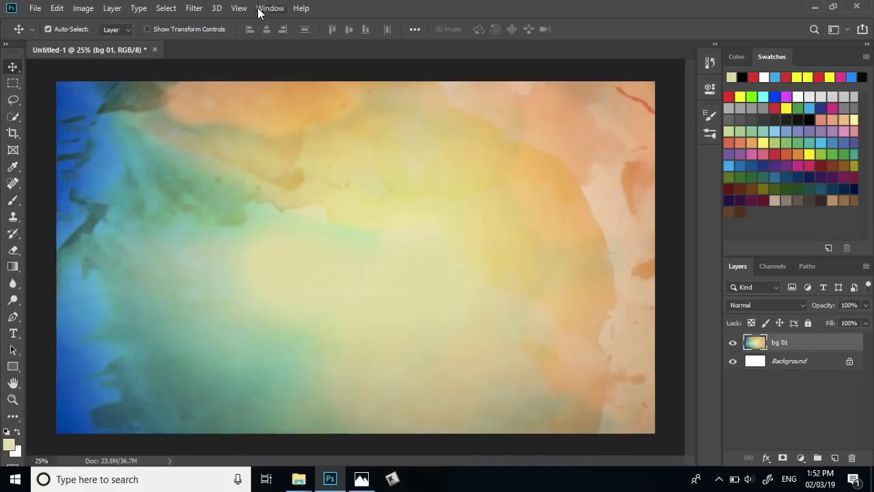
pyautogui.click(192, 9)
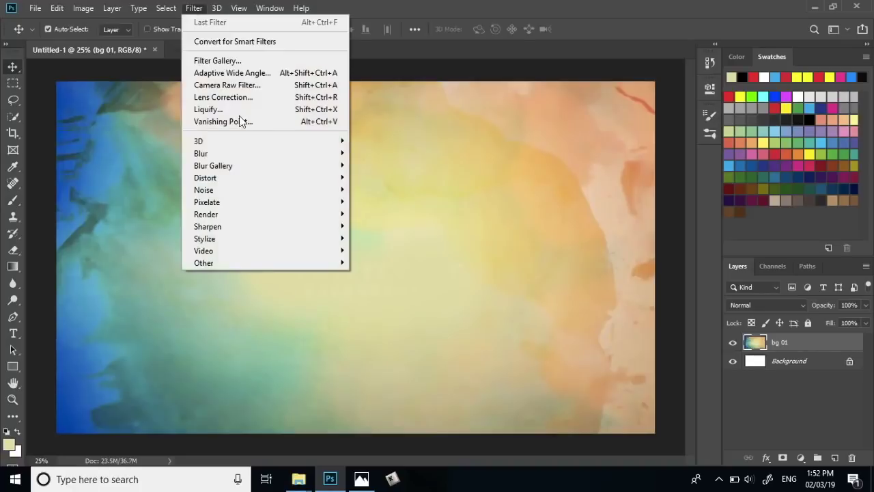
pyautogui.moveTo(268, 157)
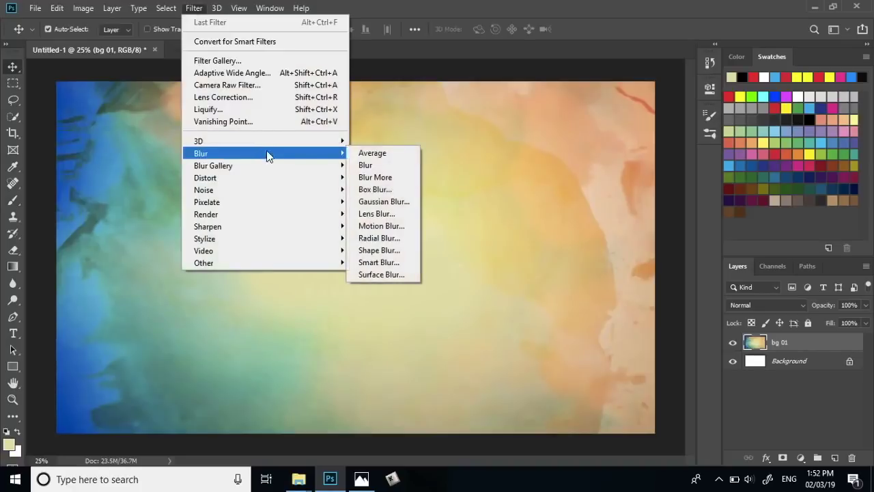
pyautogui.click(393, 209)
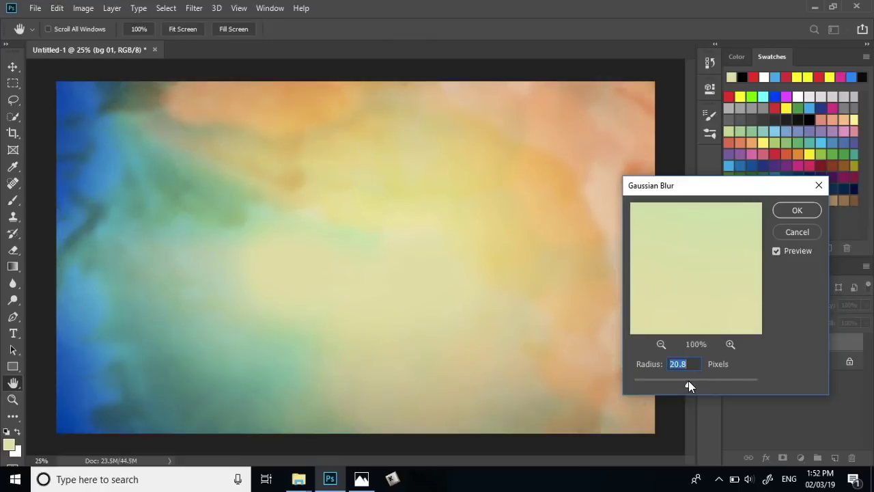
pyautogui.click(782, 214)
# Adjust bg 01 with Hue/Saturation, setting hue to -19, saturation to +22 and lightness to -3
pyautogui.hotkey('ctrl', 'u')
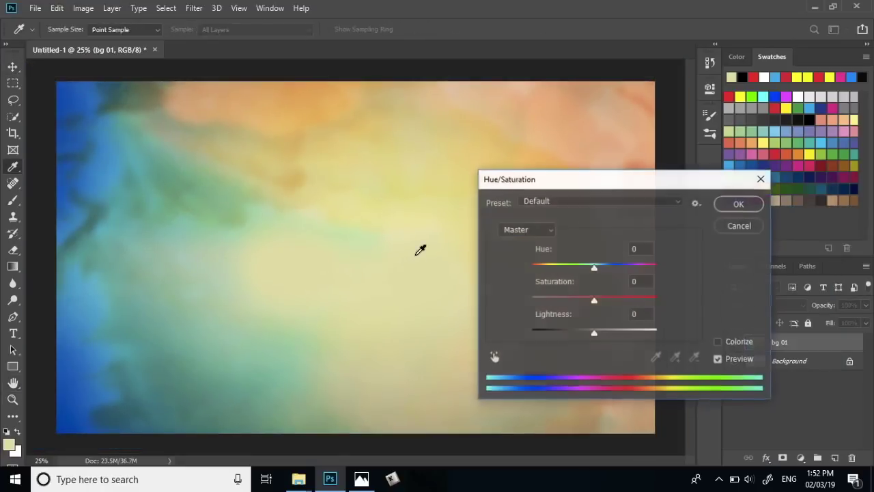
pyautogui.moveTo(612, 195); pyautogui.dragTo(611, 165)
pyautogui.moveTo(591, 236); pyautogui.dragTo(578, 236)
pyautogui.moveTo(592, 270); pyautogui.dragTo(590, 302)
pyautogui.moveTo(577, 236); pyautogui.dragTo(579, 234)
pyautogui.moveTo(598, 271); pyautogui.dragTo(606, 271)
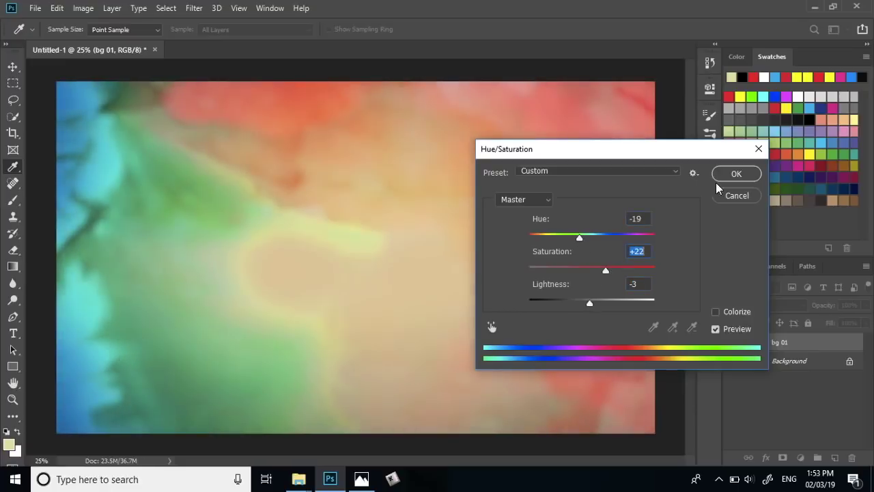
pyautogui.click(736, 175)
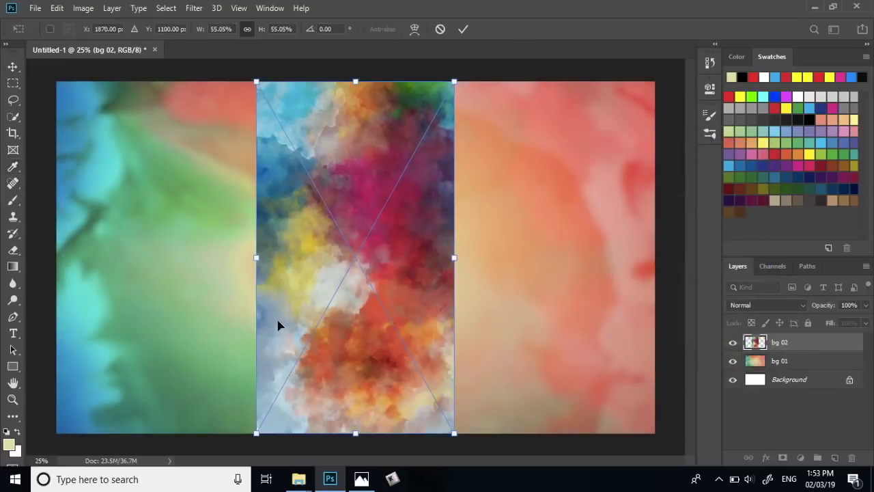
# Rotate the placed bg 02 image about 90 degrees counterclockwise and stretch it to cover the whole canvas
pyautogui.moveTo(483, 367); pyautogui.dragTo(470, 109)
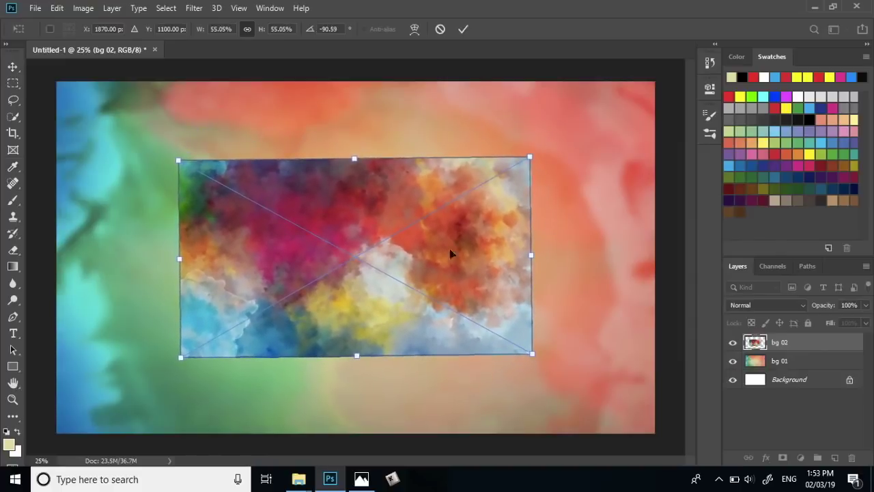
pyautogui.moveTo(542, 271); pyautogui.dragTo(542, 276)
pyautogui.moveTo(339, 243); pyautogui.dragTo(227, 303)
pyautogui.moveTo(232, 236); pyautogui.dragTo(234, 198)
pyautogui.hotkey('ctrl', 'z')
pyautogui.moveTo(232, 236); pyautogui.dragTo(236, 81)
pyautogui.moveTo(410, 256); pyautogui.dragTo(655, 280)
pyautogui.press('Return')
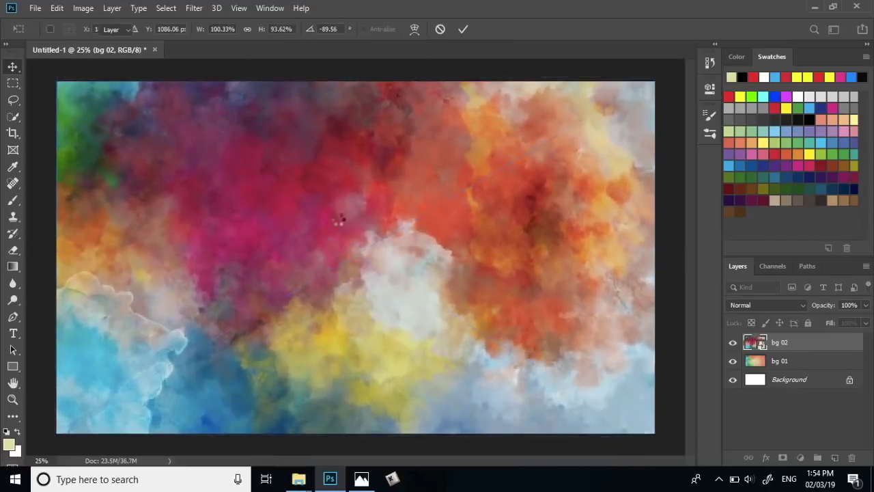
# Apply a Gaussian Blur with a 20.8 pixel radius to the bg 02 layer
pyautogui.click(195, 8)
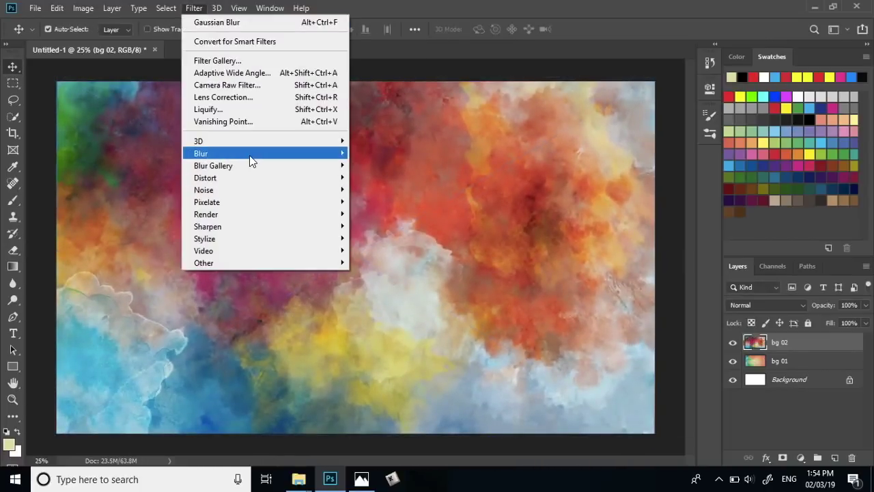
pyautogui.moveTo(341, 154)
pyautogui.click(394, 201)
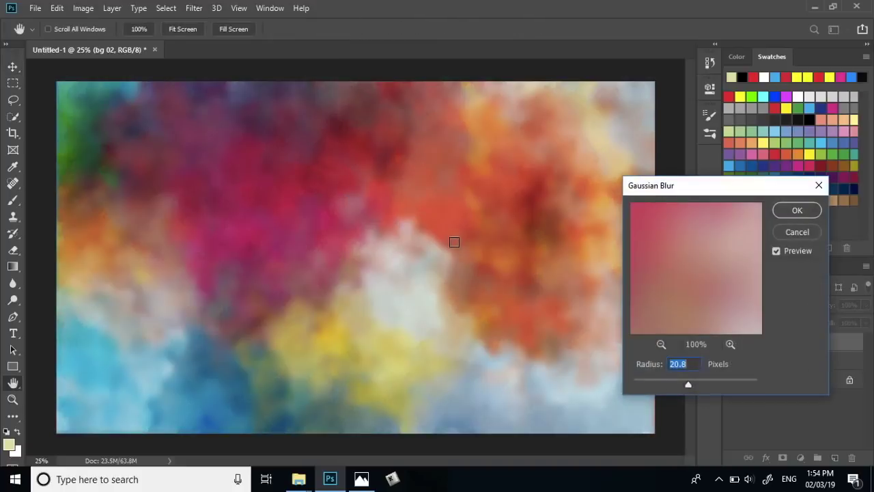
pyautogui.click(785, 217)
# Partially erase bg 02 with a soft 1300 px eraser at 50% opacity so that it blends with bg 01 beneath
pyautogui.press('e')
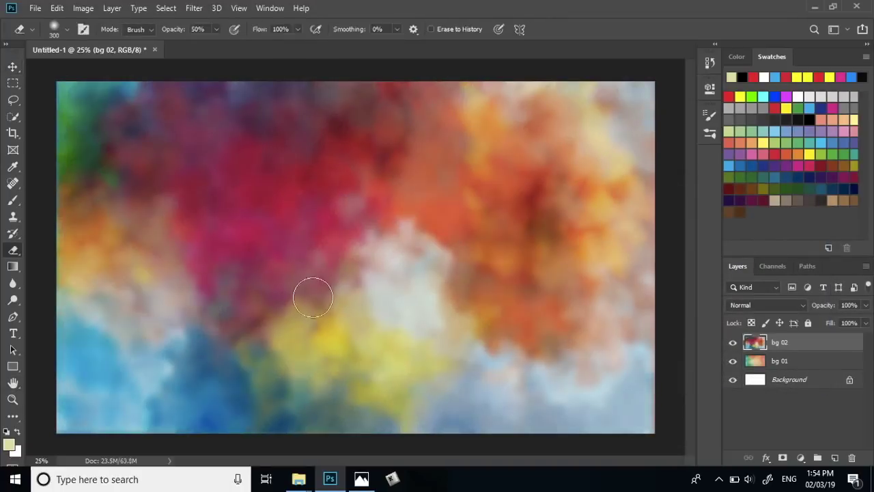
pyautogui.press(']')
pyautogui.press(']')
pyautogui.press(']')
pyautogui.press(']')
pyautogui.press(']')
pyautogui.press(']')
pyautogui.press(']')
pyautogui.press(']')
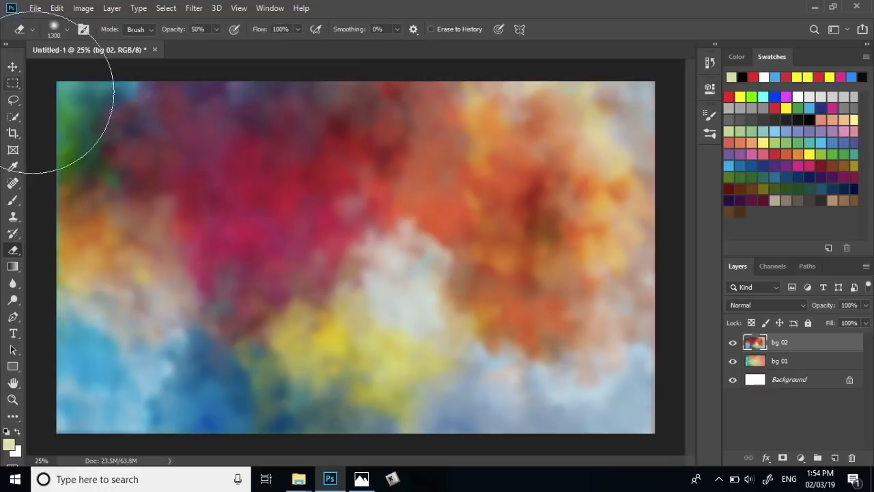
pyautogui.moveTo(132, 152)
pyautogui.mouseDown()
pyautogui.moveTo(149, 132)
pyautogui.moveTo(128, 138)
pyautogui.moveTo(539, 130)
pyautogui.moveTo(489, 148)
pyautogui.moveTo(325, 139)
pyautogui.moveTo(578, 156)
pyautogui.moveTo(298, 146)
pyautogui.mouseUp()
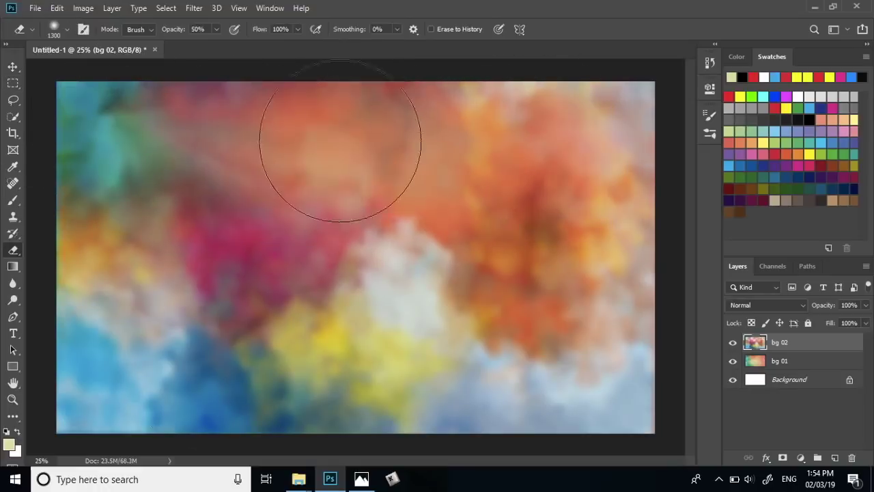
pyautogui.moveTo(505, 332)
pyautogui.mouseDown()
pyautogui.moveTo(250, 363)
pyautogui.moveTo(449, 371)
pyautogui.mouseUp()
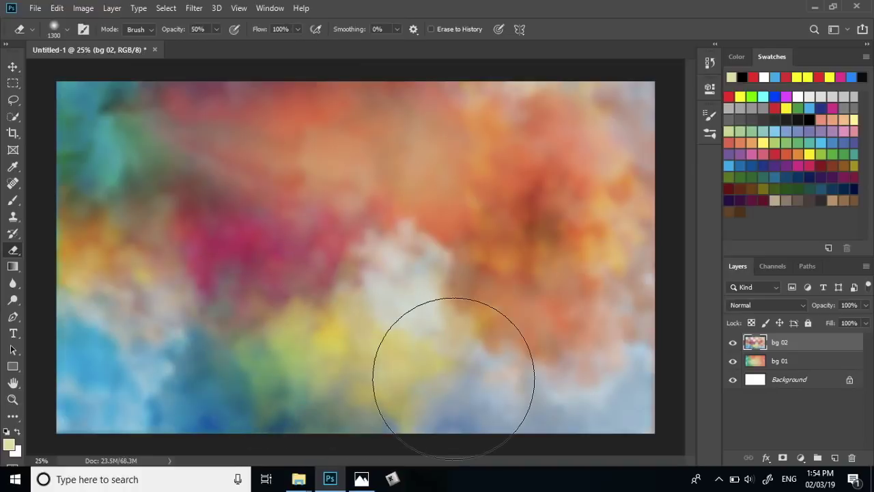
pyautogui.moveTo(275, 235); pyautogui.dragTo(336, 272)
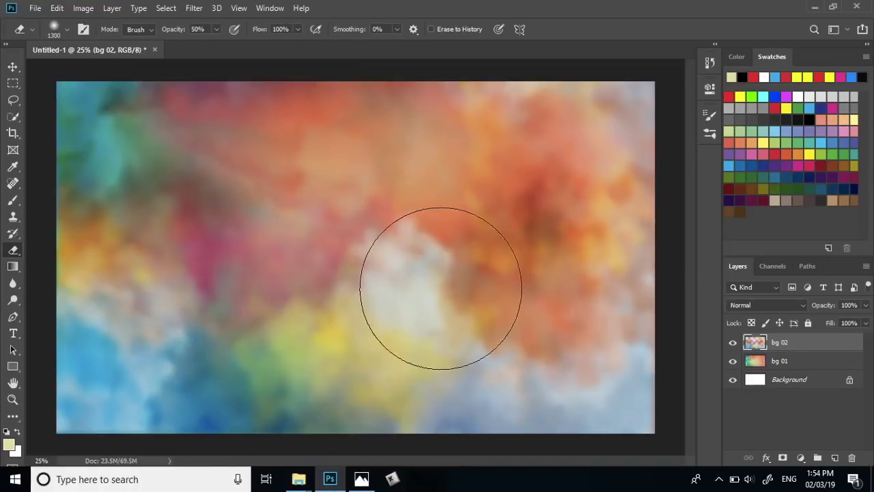
pyautogui.moveTo(442, 287); pyautogui.dragTo(386, 358)
pyautogui.moveTo(97, 356); pyautogui.dragTo(335, 371)
pyautogui.click(13, 66)
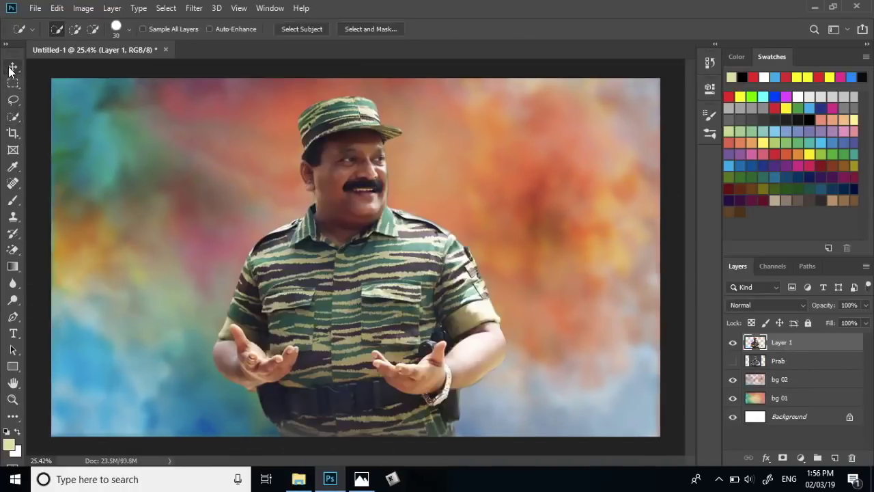
# Move the cut-out man on Layer 1 to the canvas's left side and scale him down against the lower-left edge
pyautogui.click(11, 68)
pyautogui.moveTo(328, 299); pyautogui.dragTo(217, 292)
pyautogui.hotkey('ctrl', 't')
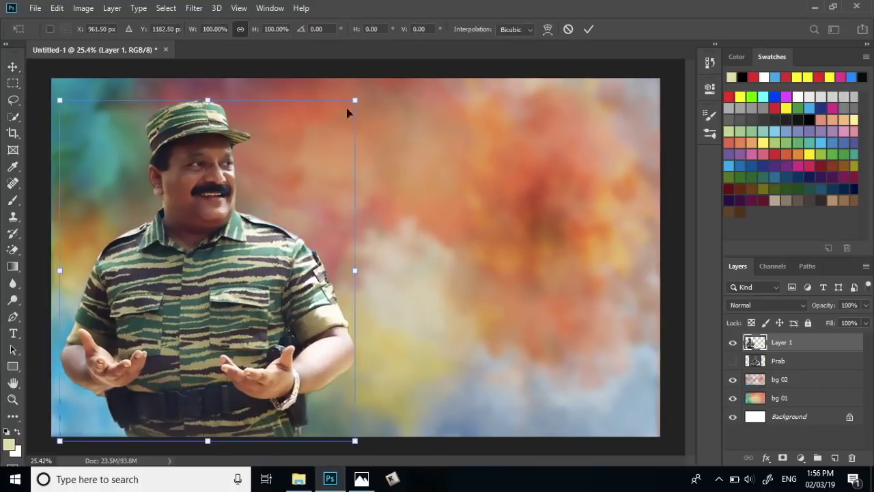
pyautogui.moveTo(353, 97); pyautogui.dragTo(336, 121)
pyautogui.moveTo(183, 257); pyautogui.dragTo(176, 258)
pyautogui.moveTo(328, 121); pyautogui.dragTo(316, 135)
pyautogui.moveTo(206, 260); pyautogui.dragTo(197, 260)
pyautogui.press('Return')
# Increase the saturation of the cut-out man on Layer 1 with Hue/Saturation and check his face up close
pyautogui.hotkey('ctrl', 'u')
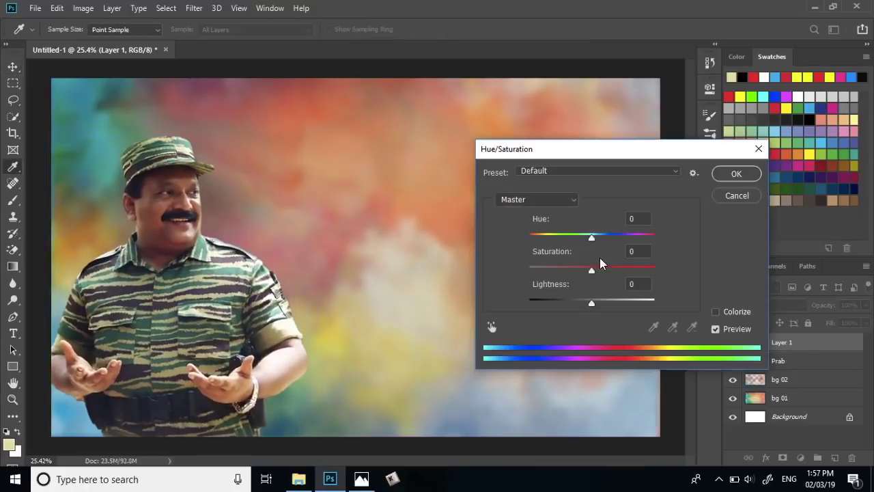
pyautogui.moveTo(594, 270); pyautogui.dragTo(604, 270)
pyautogui.click(592, 237)
pyautogui.click(729, 174)
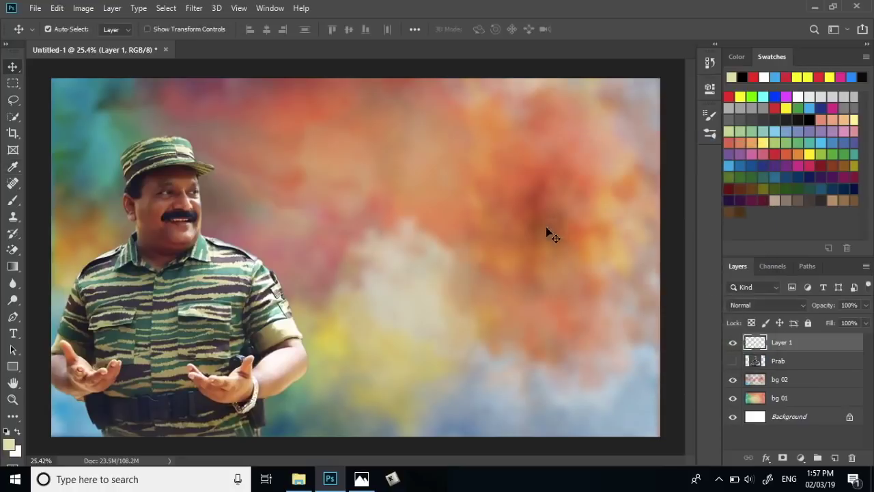
pyautogui.scroll(3, 136, 211)
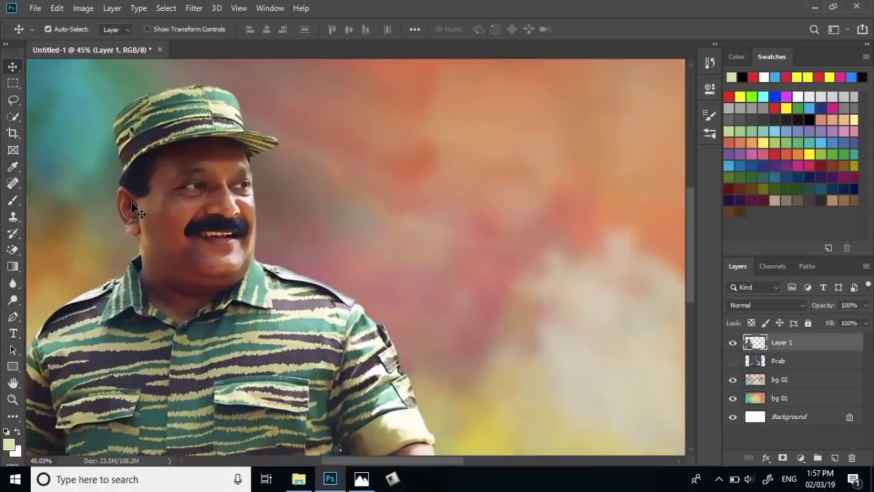
pyautogui.scroll(-3, 167, 249)
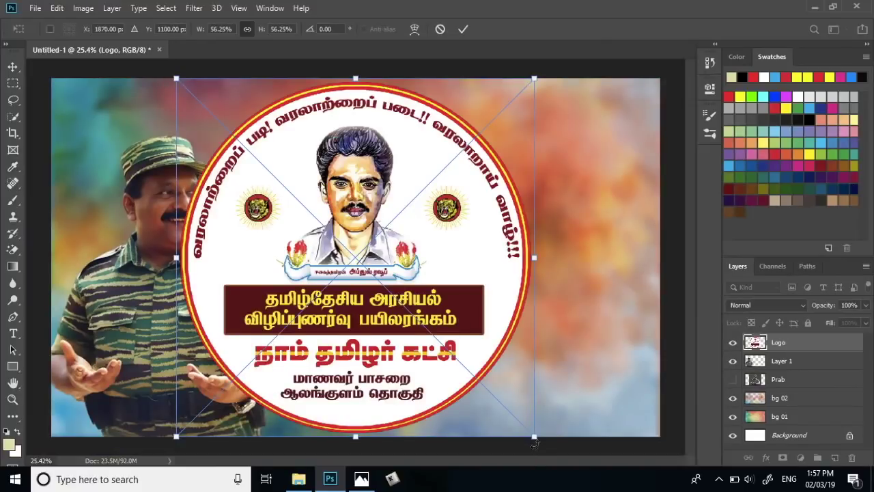
# Shrink the placed circular Logo and position it just to the right of the man's face
pyautogui.moveTo(531, 436); pyautogui.dragTo(357, 250)
pyautogui.press('Return')
pyautogui.moveTo(306, 191); pyautogui.dragTo(295, 203)
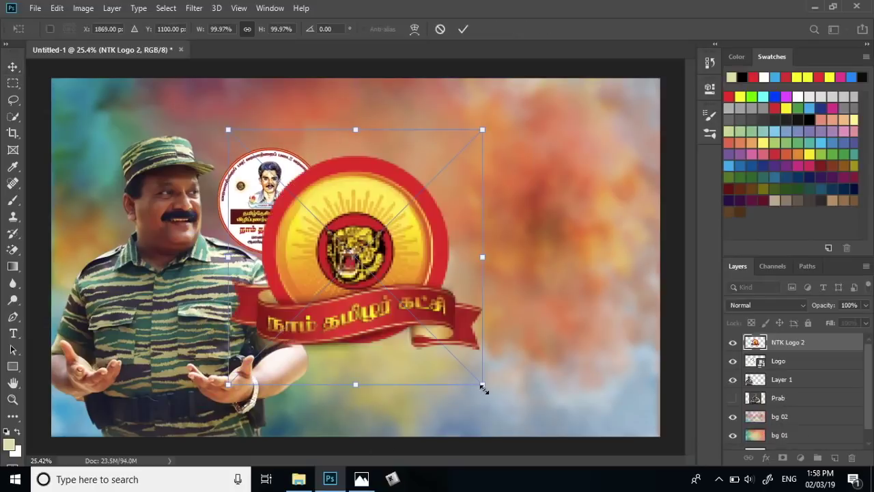
# Shrink the placed NTK Logo 2 tiger emblem and move it to the canvas's upper-left corner above the man's cap
pyautogui.moveTo(482, 384); pyautogui.dragTo(362, 269)
pyautogui.press('Return')
pyautogui.moveTo(249, 173); pyautogui.dragTo(125, 126)
pyautogui.hotkey('ctrl', 't')
pyautogui.moveTo(110, 125); pyautogui.dragTo(111, 127)
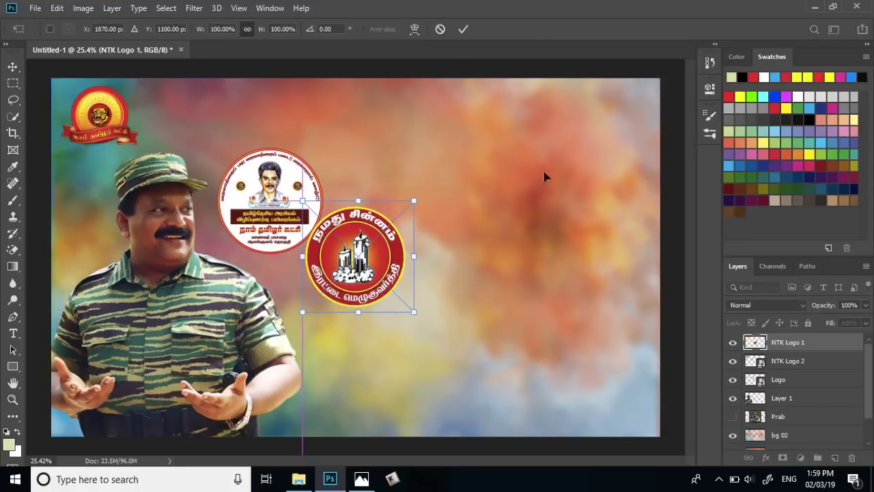
# Move the placed NTK Logo 1 candle emblem to the canvas's upper-right corner and scale it to about 81%
pyautogui.moveTo(544, 172); pyautogui.dragTo(598, 139)
pyautogui.moveTo(661, 190); pyautogui.dragTo(638, 168)
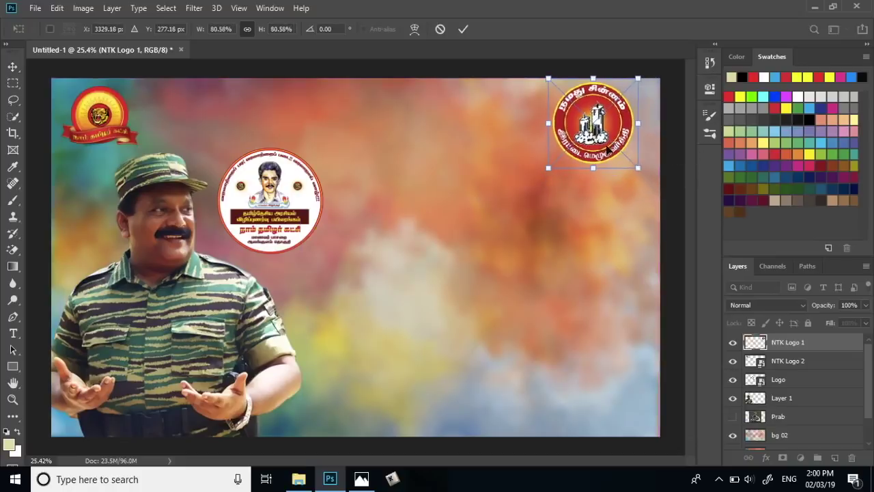
pyautogui.press('Return')
# Enlarge the NTK Logo 2 tiger emblem in the canvas's upper-left corner to about 36%
pyautogui.click(102, 139)
pyautogui.hotkey('ctrl', 't')
pyautogui.moveTo(139, 155); pyautogui.dragTo(147, 164)
pyautogui.moveTo(62, 79); pyautogui.dragTo(56, 72)
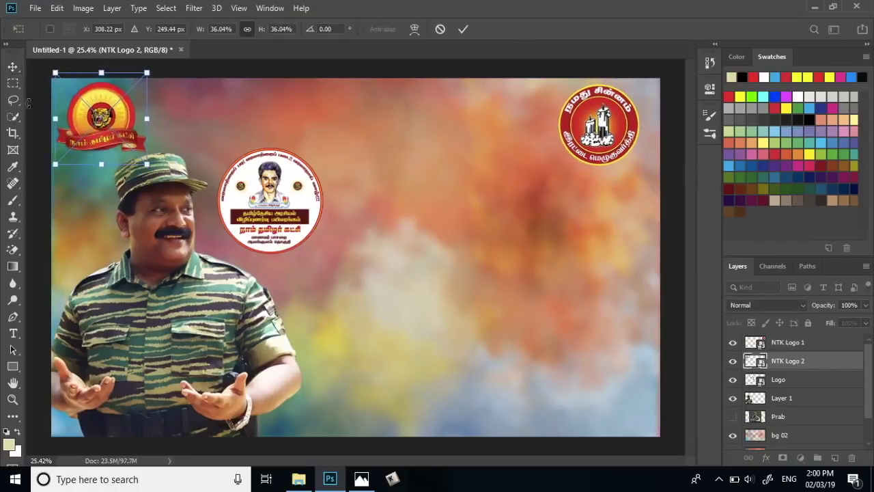
pyautogui.press('Return')
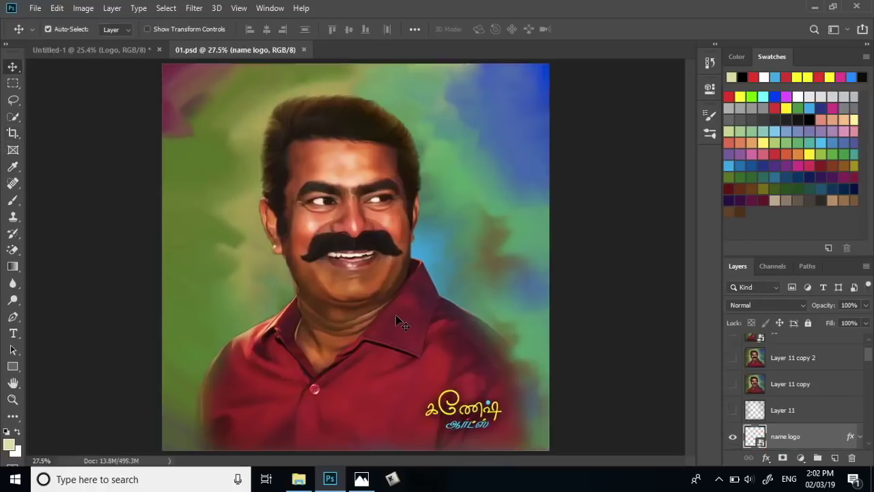
# Duplicate the color 08 copy 5 portrait layer from 01.psd into the Untitled-1 document and close 01.psd
pyautogui.scroll(2, 373, 224)
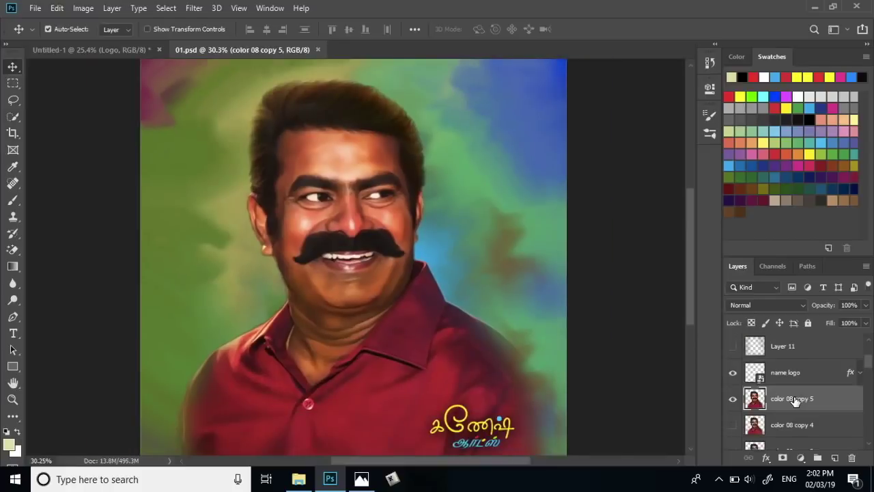
pyautogui.rightClick(796, 401)
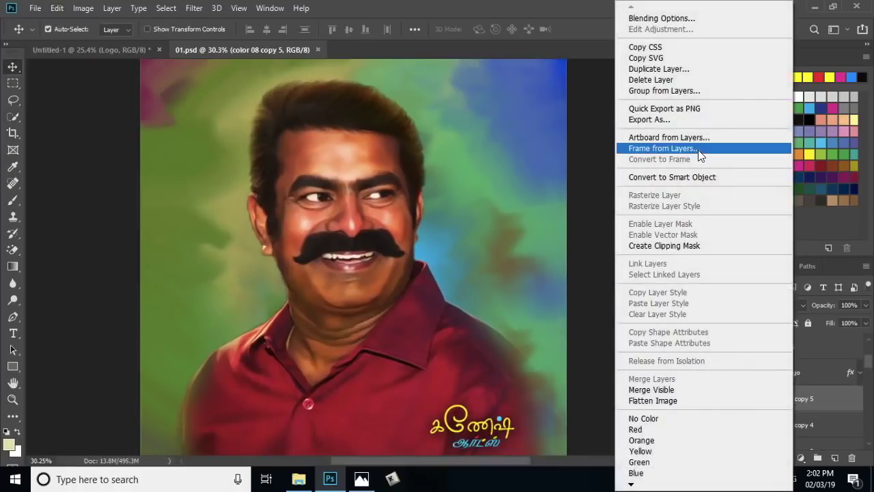
pyautogui.click(682, 69)
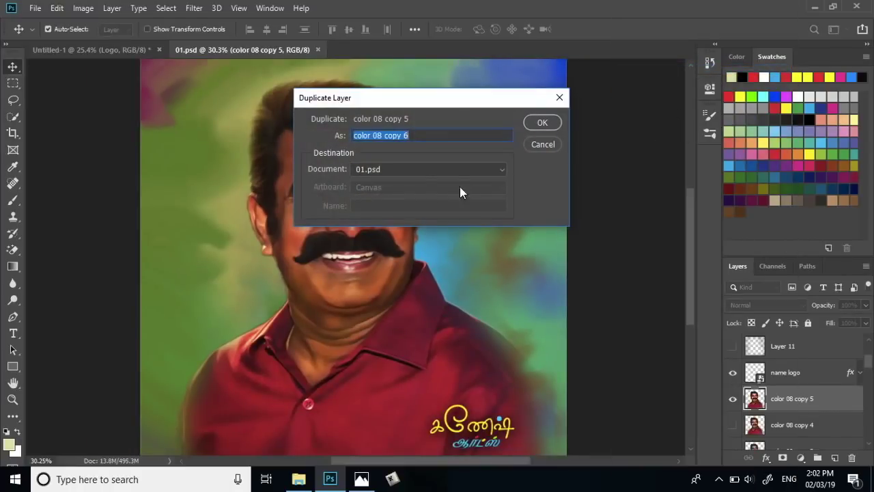
pyautogui.click(429, 171)
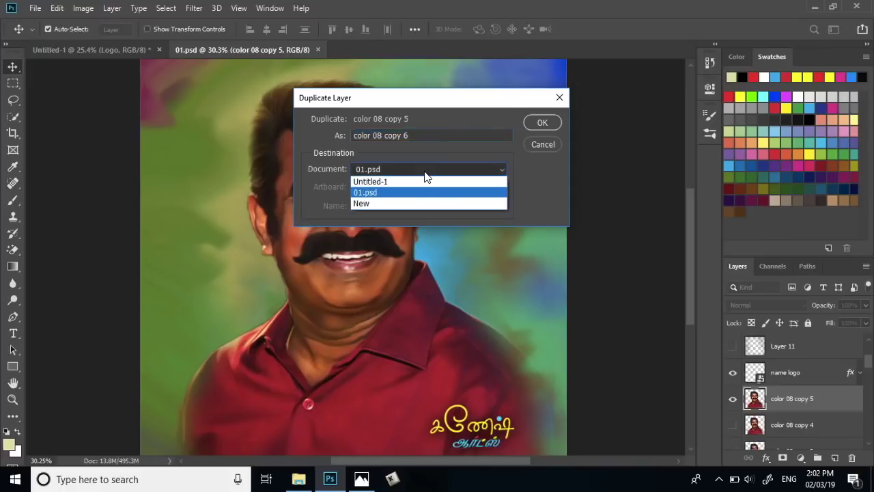
pyautogui.click(396, 183)
pyautogui.click(541, 122)
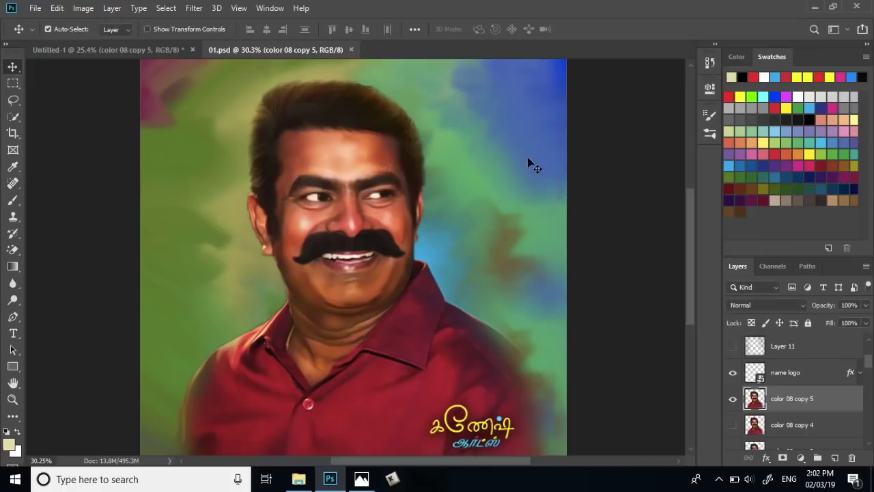
pyautogui.hotkey('ctrl', 'w')
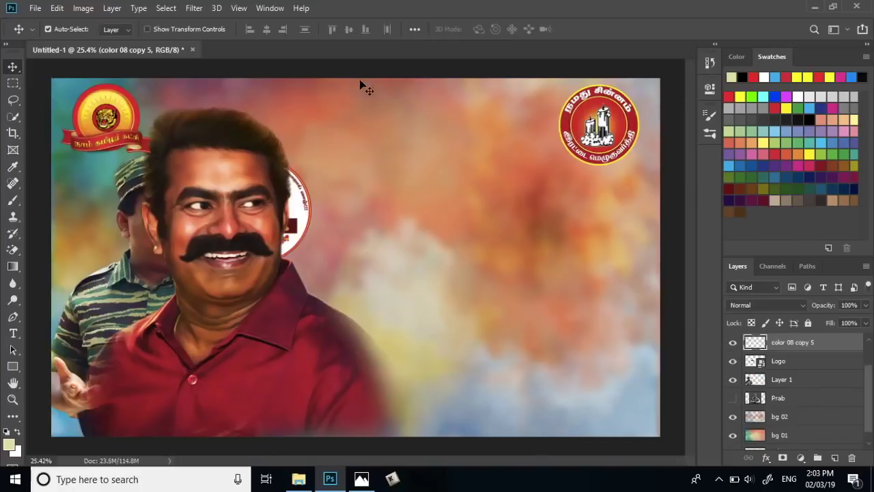
# Move the portrait of the man in the red shirt to the canvas's lower-right corner and shrink it to fit below the candle emblem
pyautogui.scroll(-3, 254, 196)
pyautogui.moveTo(272, 292); pyautogui.dragTo(465, 273)
pyautogui.scroll(1, 455, 273)
pyautogui.hotkey('ctrl', 't')
pyautogui.moveTo(620, 147); pyautogui.dragTo(575, 195)
pyautogui.moveTo(410, 245); pyautogui.dragTo(481, 244)
pyautogui.moveTo(669, 170); pyautogui.dragTo(660, 179)
pyautogui.moveTo(463, 257); pyautogui.dragTo(469, 257)
pyautogui.press('Return')
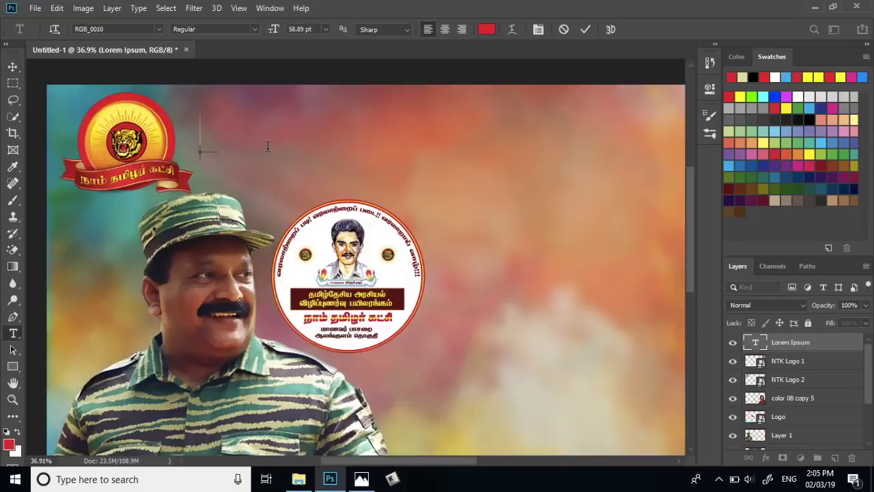
# Enter the red heading "நாம் தமிழர் கட்சி ஆலங்குளம் தொகுதி" beside the tiger emblem in the RGB_0010 font
pyautogui.write('நா')
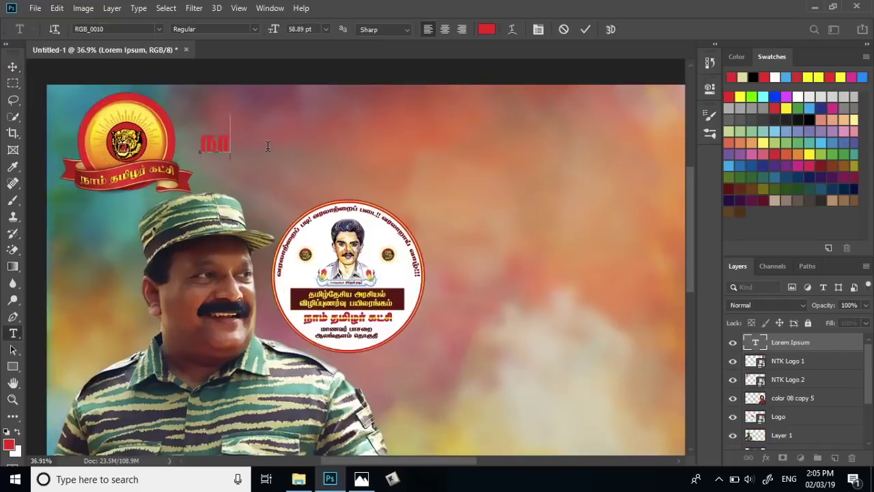
pyautogui.write('k; jkpou; f')
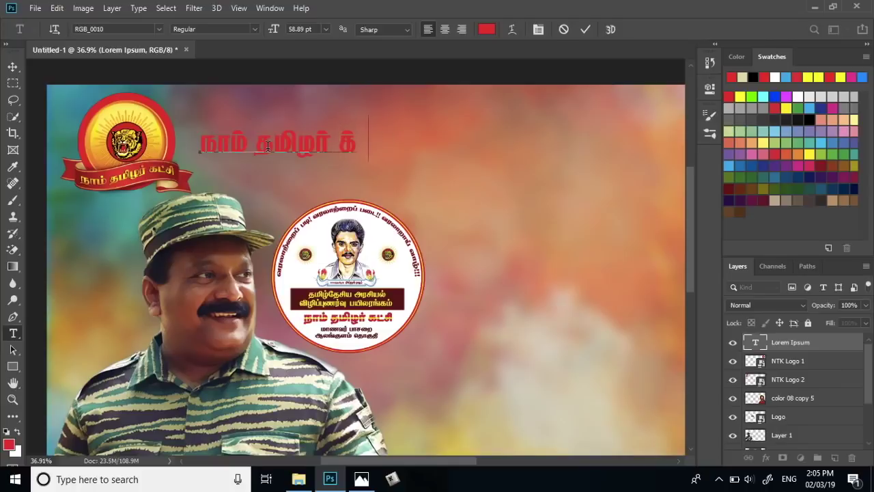
pyautogui.write('l;rp Myq;Fsk;')
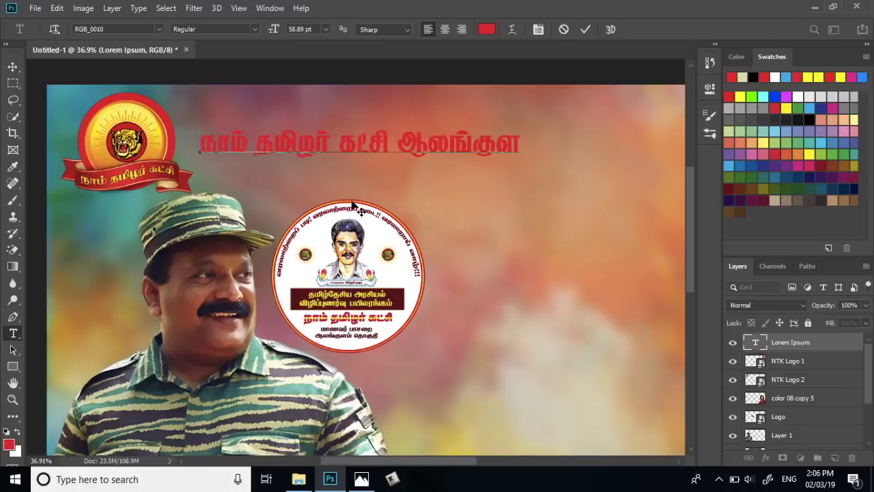
pyautogui.write(' njhFjp')
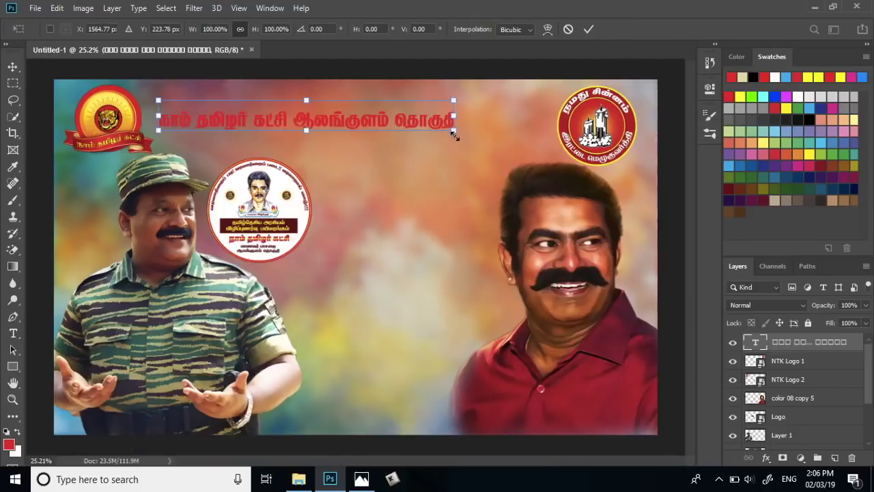
# Enlarge the heading to span the gap between the two upper emblems and nudge it up and slightly left
pyautogui.moveTo(456, 134); pyautogui.dragTo(555, 145)
pyautogui.press('Return')
pyautogui.press('Up')
pyautogui.press('Up')
pyautogui.press('Up')
pyautogui.press('Up')
pyautogui.press('Up')
pyautogui.press('Up')
pyautogui.press('Up')
pyautogui.press('Up')
pyautogui.press('Up')
pyautogui.press('Up')
pyautogui.press('Up')
pyautogui.press('Up')
pyautogui.hotkey('shift', 'Up')
pyautogui.hotkey('shift', 'Up')
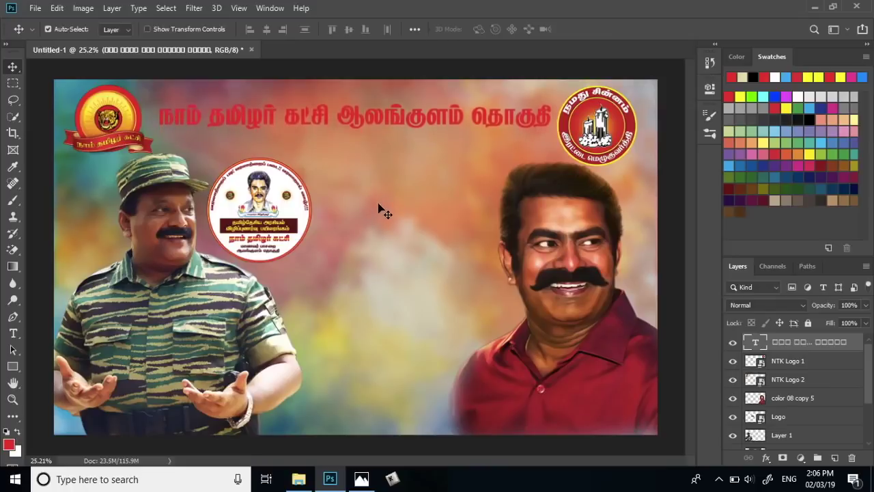
pyautogui.hotkey('shift', 'Left')
pyautogui.hotkey('shift', 'Left')
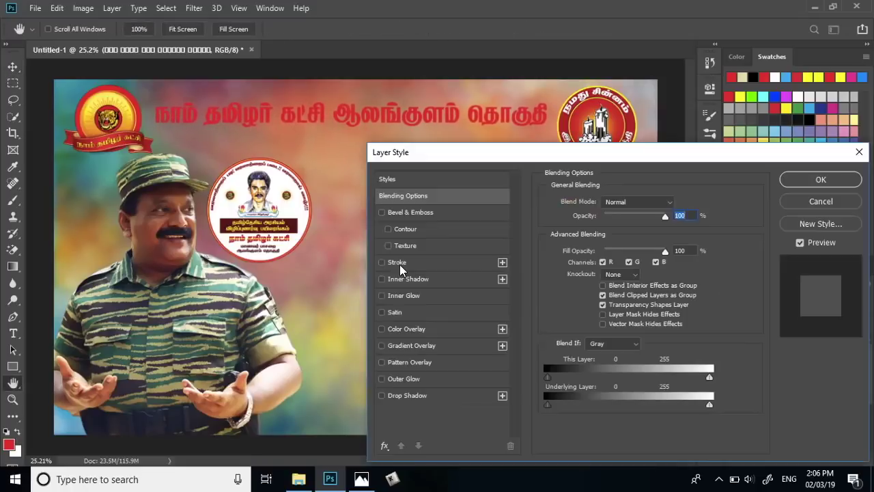
# Add a 7 px outside stroke in white (ffffff) to the heading text
pyautogui.click(395, 261)
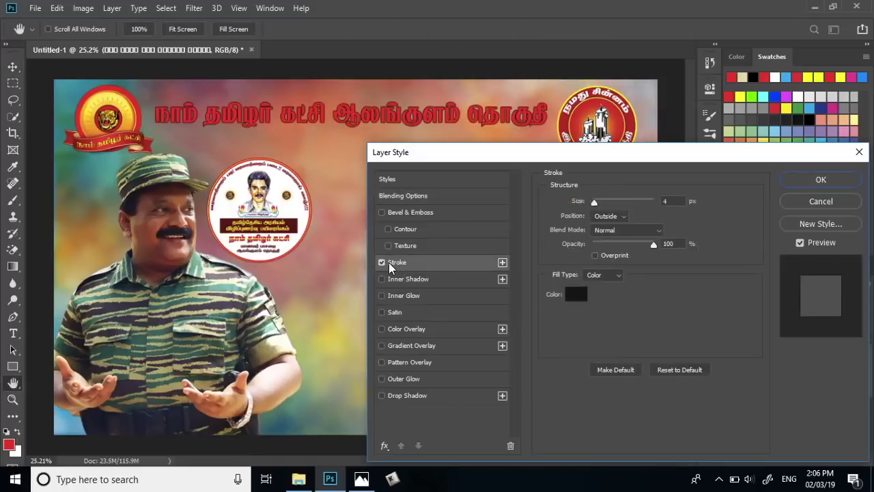
pyautogui.click(573, 296)
pyautogui.write('ffffff')
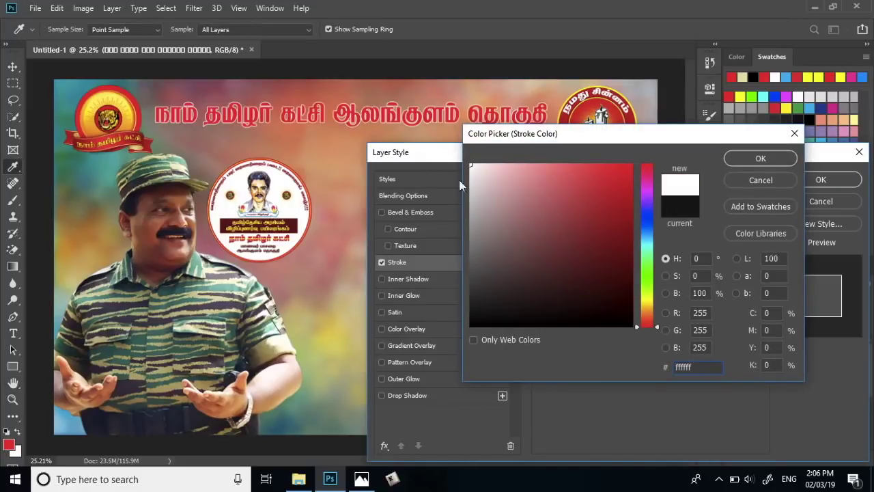
pyautogui.click(755, 160)
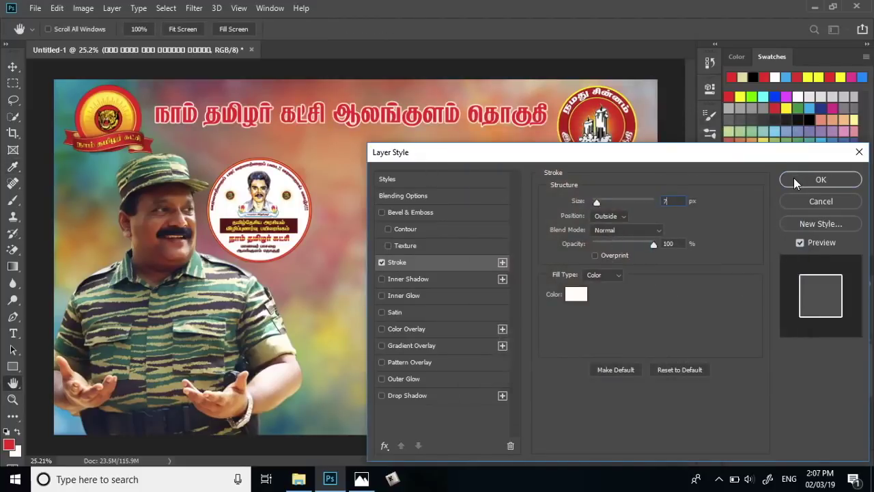
pyautogui.click(819, 179)
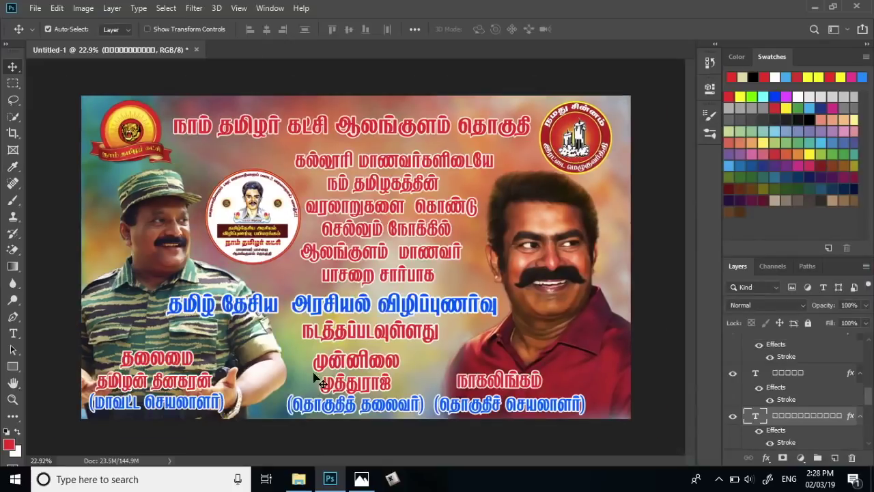
pyautogui.rightClick(349, 364)
pyautogui.click(379, 373)
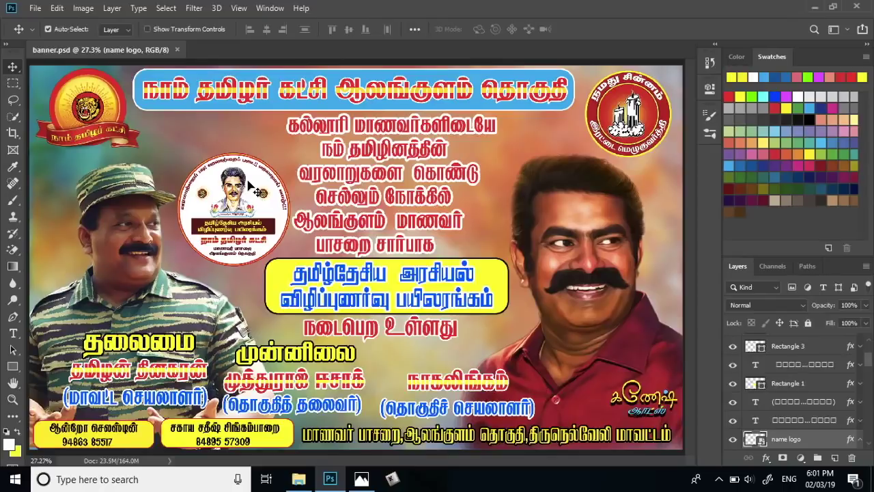
pyautogui.scroll(-1, 263, 141)
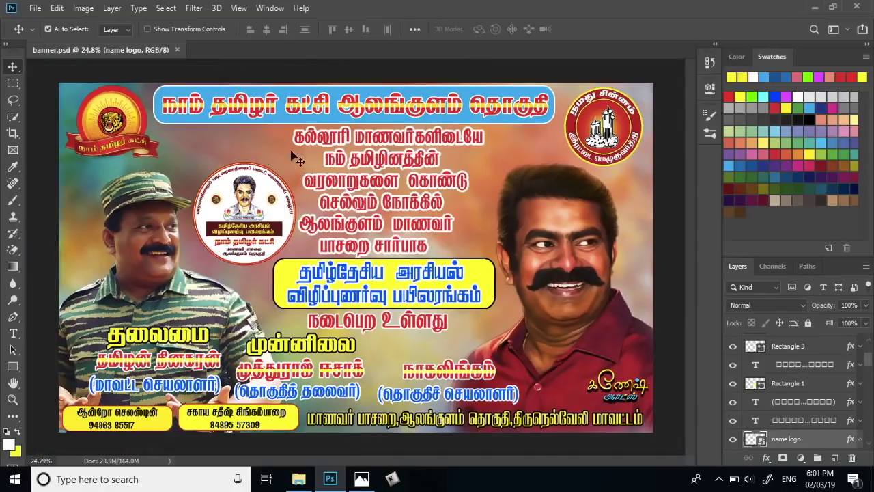